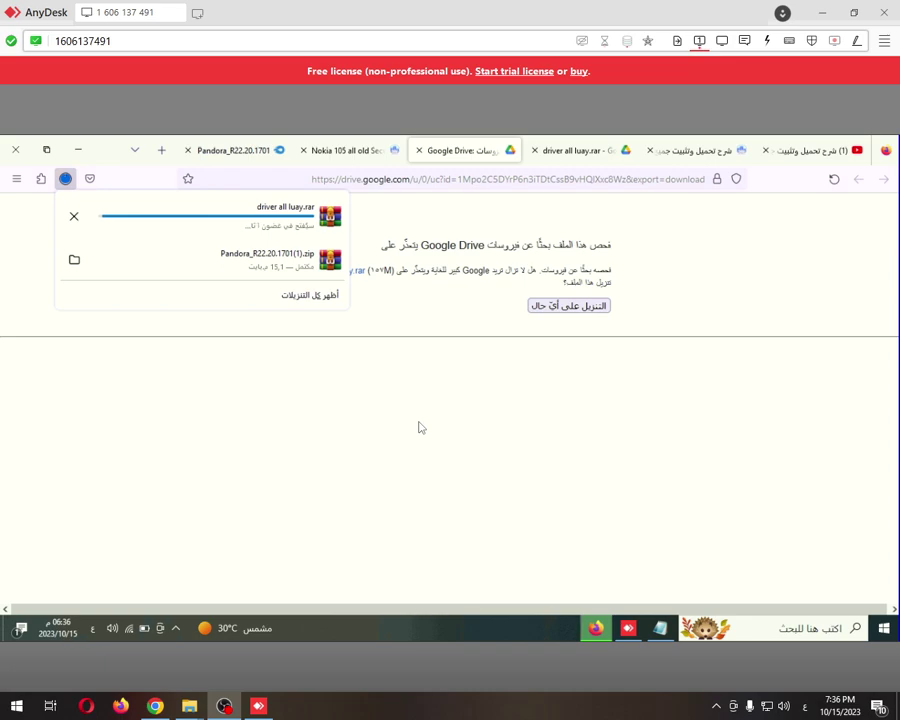
Open the downloaded driver all luay.rar archive in WinRAR and minimise Firefox
click(165, 258)
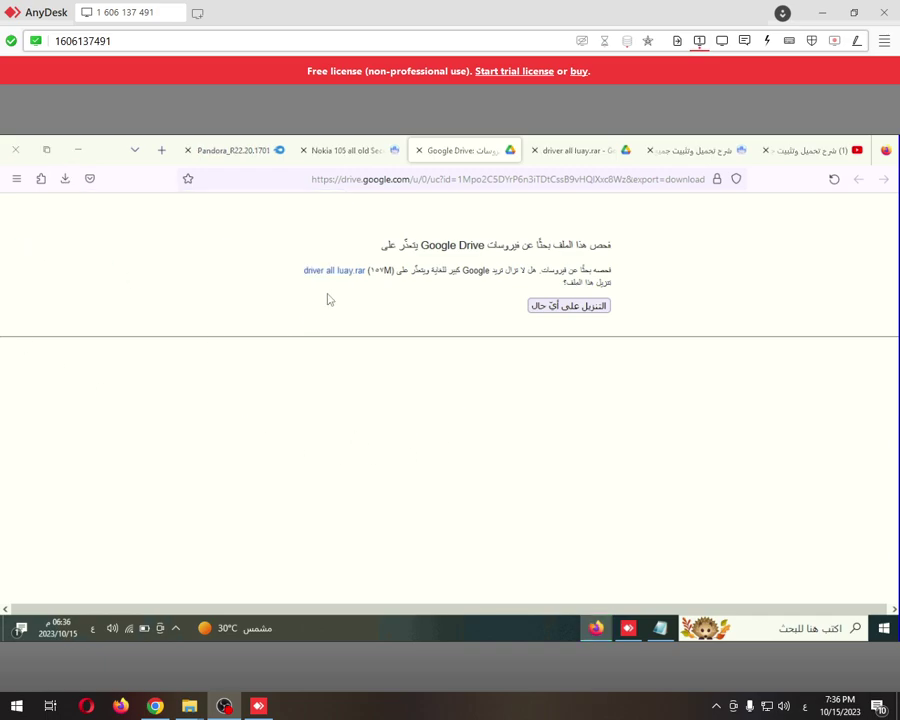
click(65, 182)
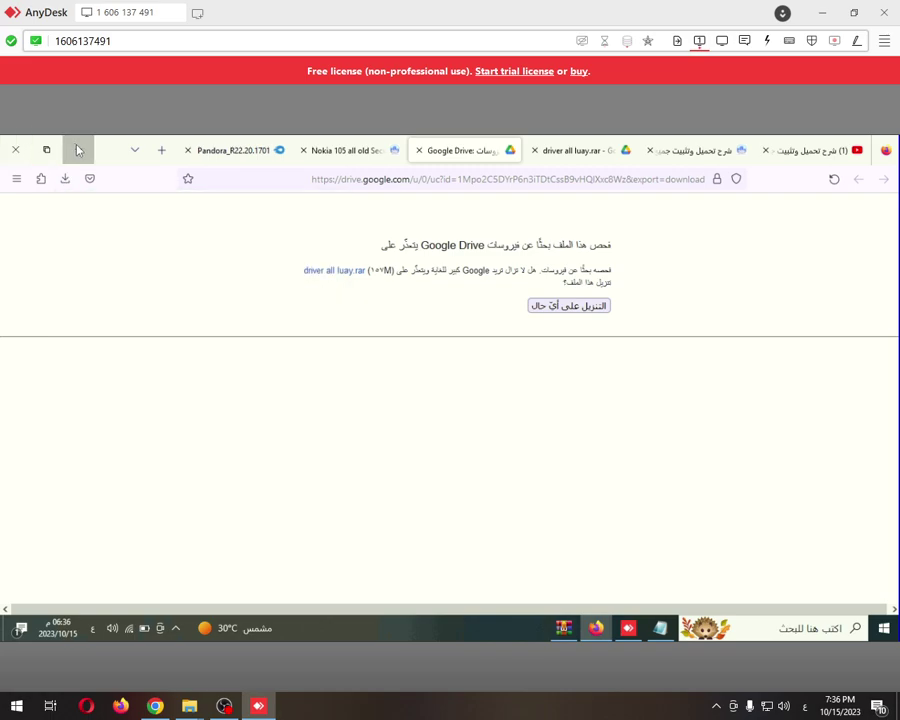
click(78, 150)
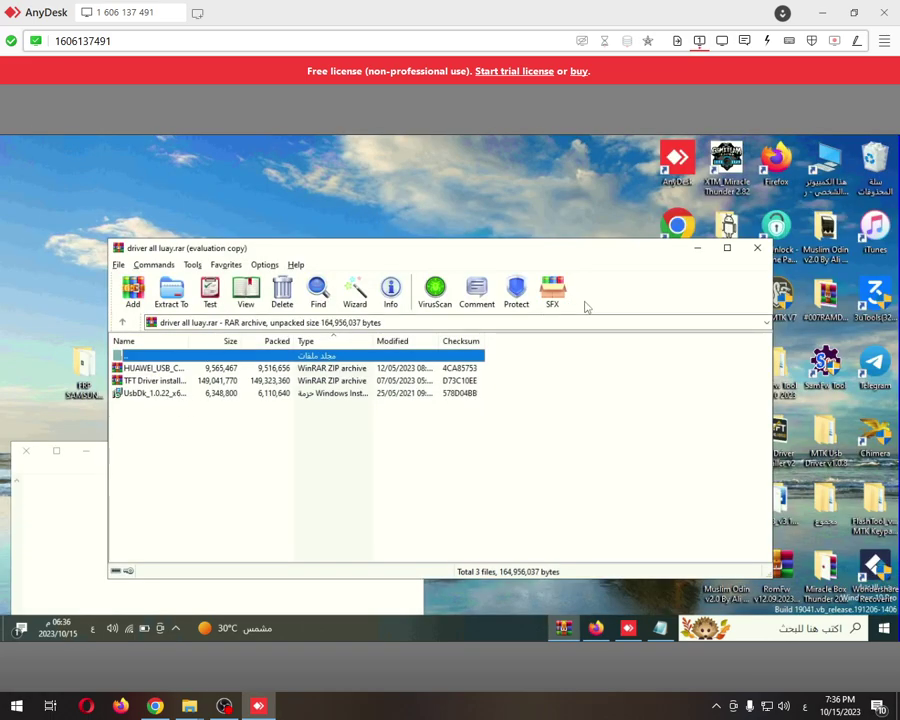
Cut today's Pandora zip and driver all luay.rar from the Downloads folder, then close Explorer
click(757, 247)
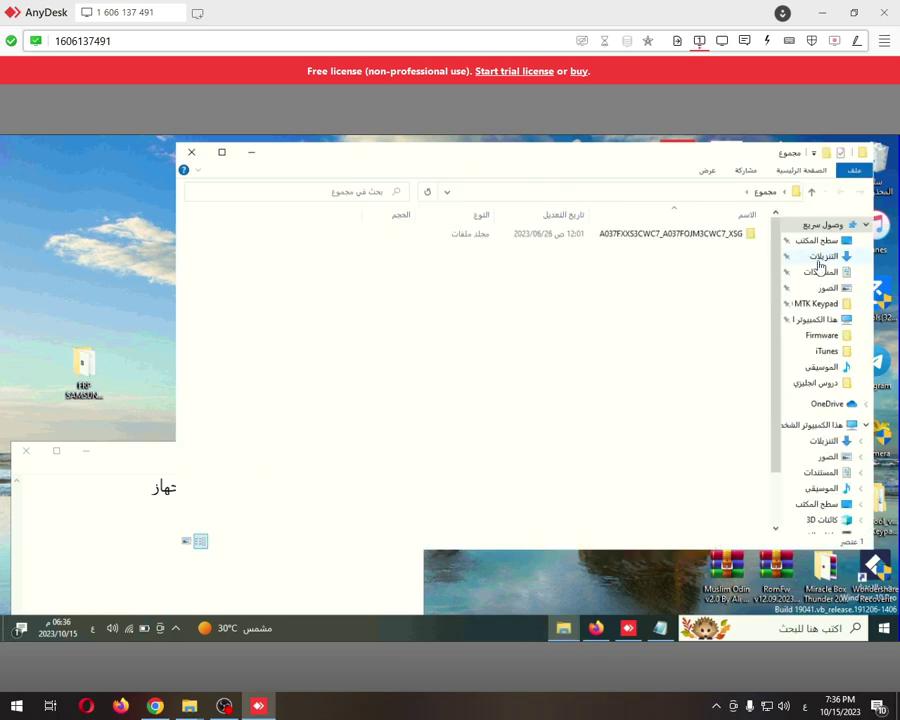
click(818, 256)
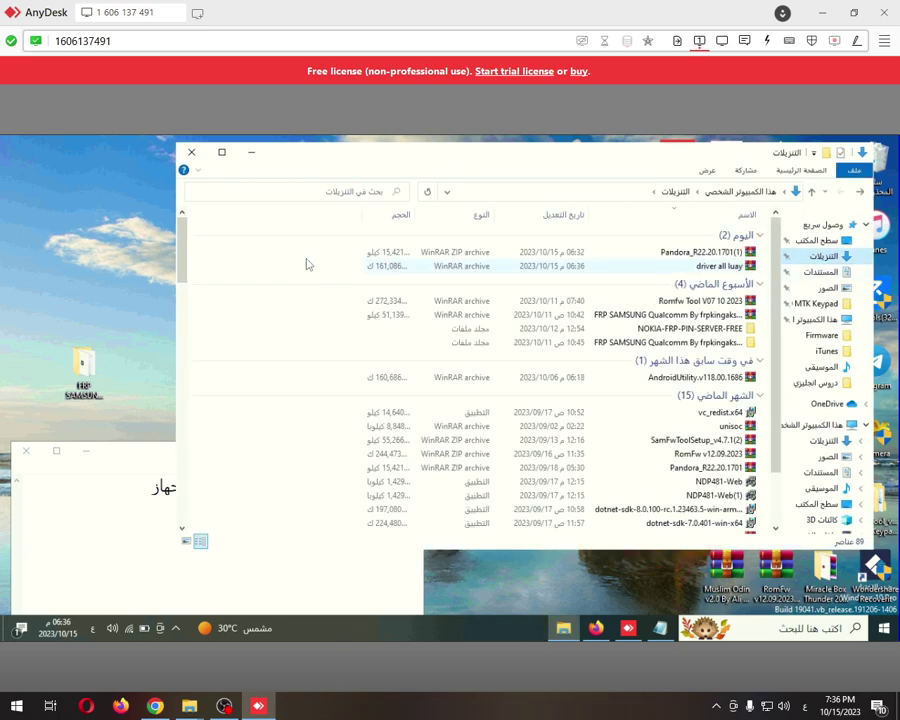
click(690, 236)
double_click(722, 267)
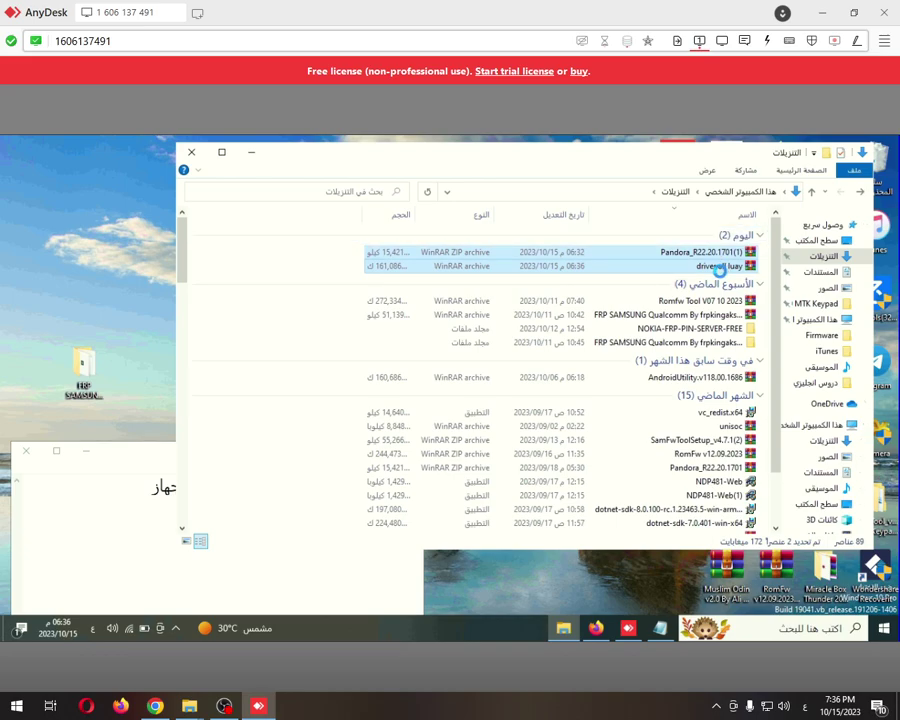
right_click(719, 268)
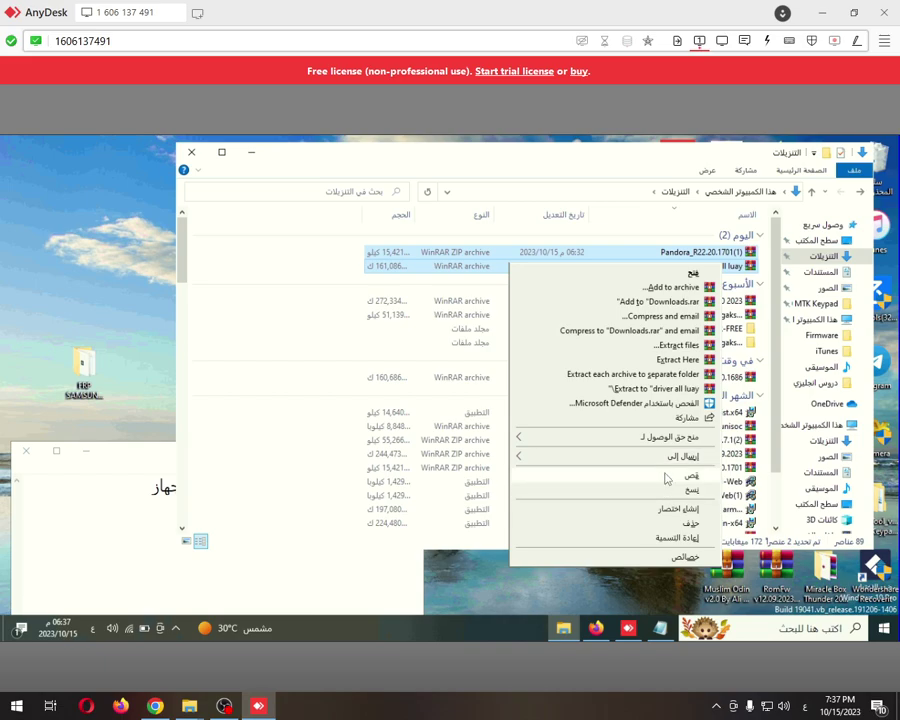
click(667, 477)
click(191, 152)
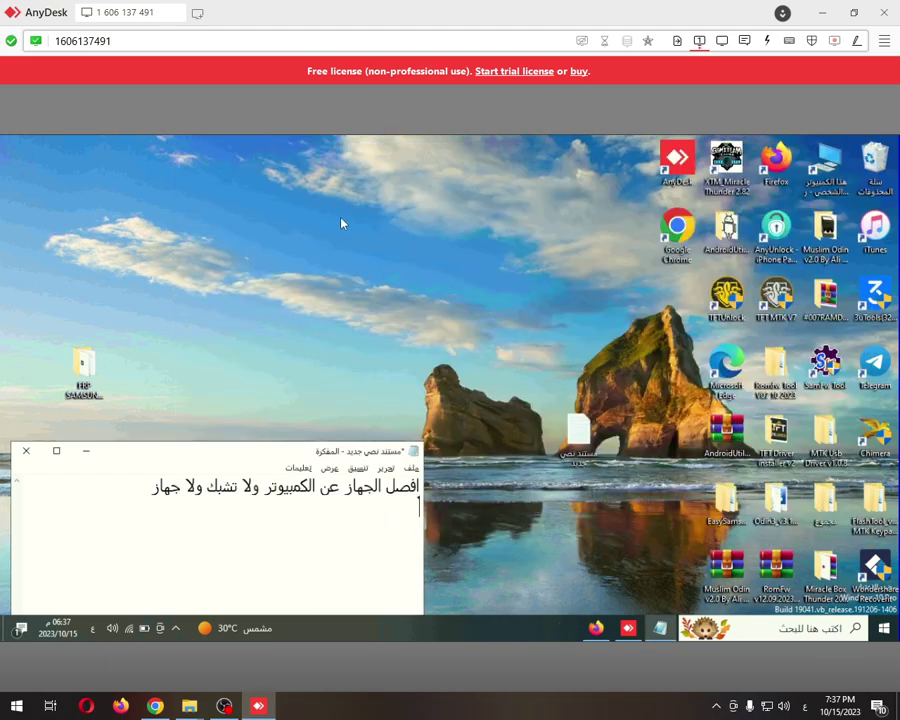
Create a new folder on the desktop
right_click(341, 220)
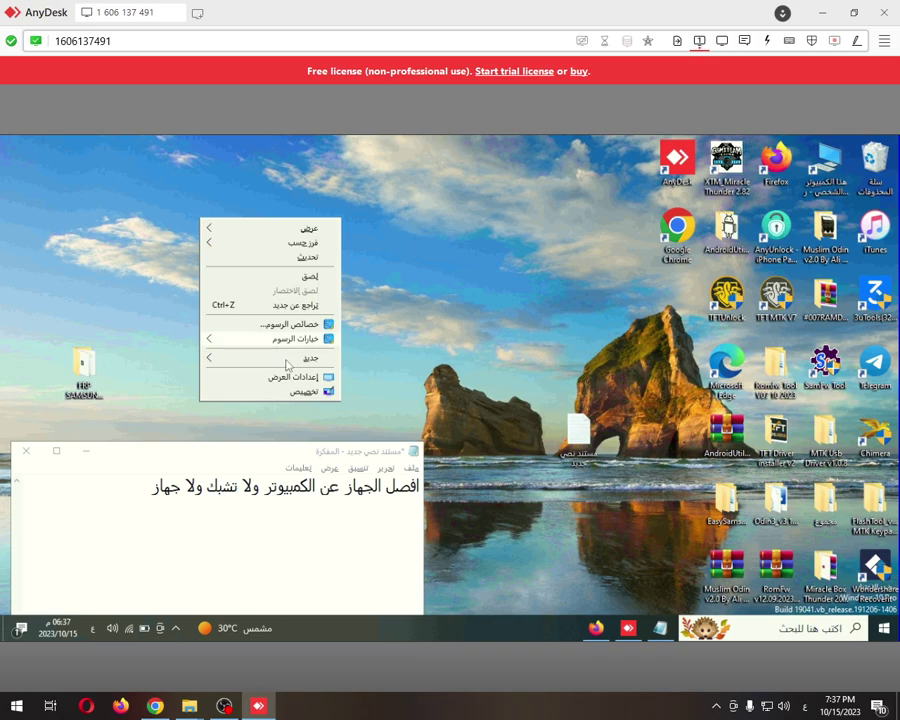
mouse_move(290, 359)
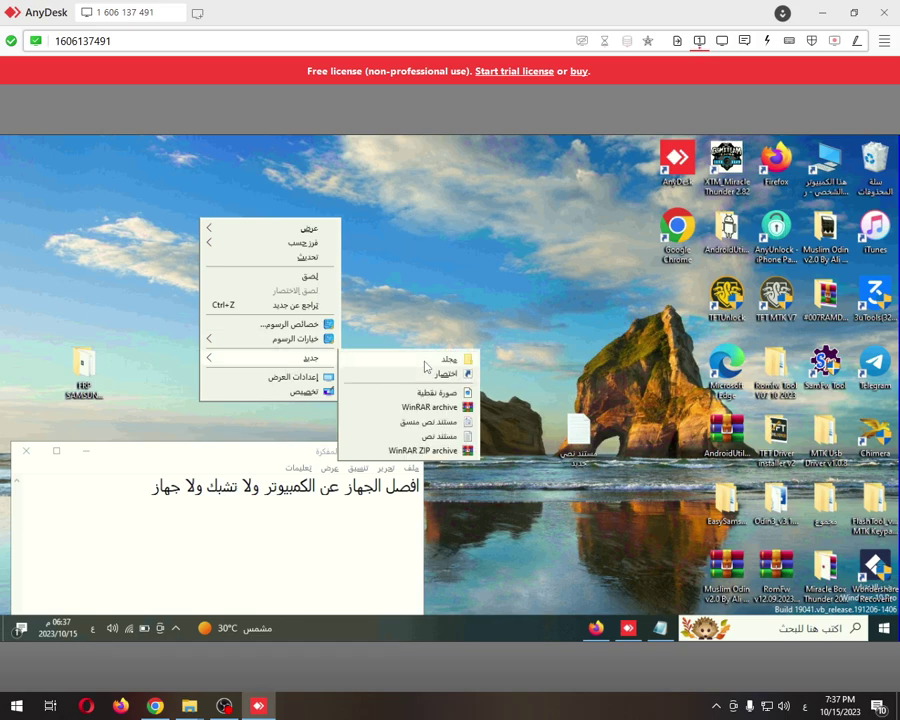
click(426, 362)
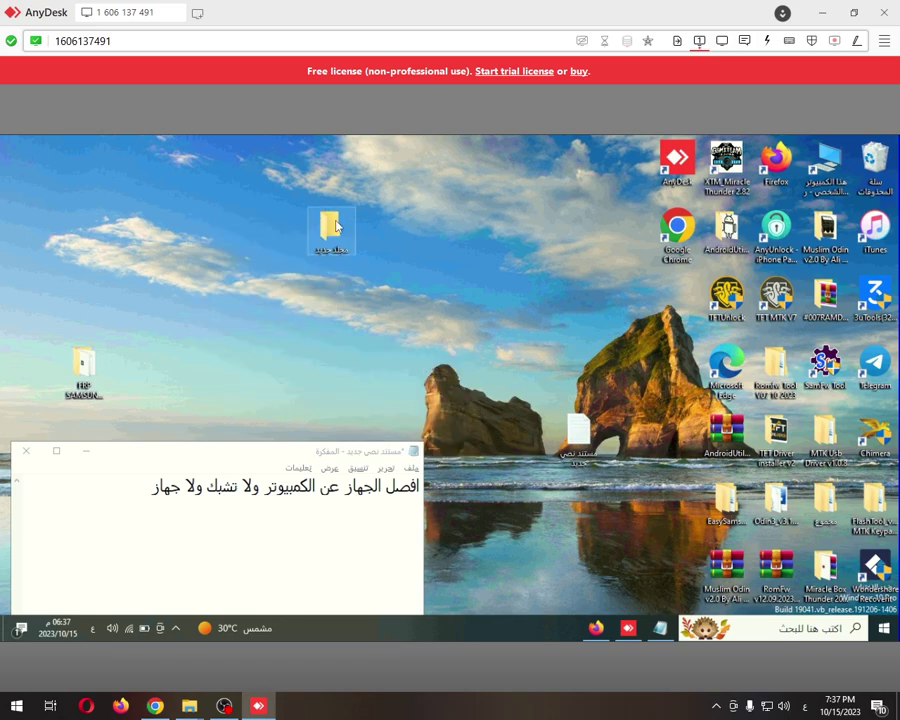
Paste the two cut archives into the new folder and open it
right_click(335, 224)
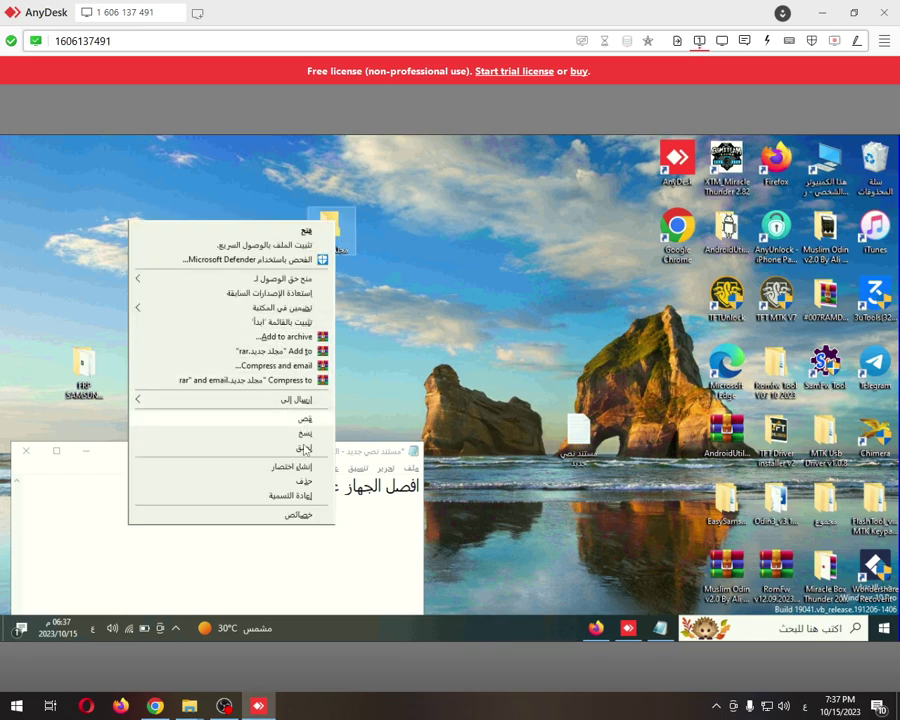
click(309, 434)
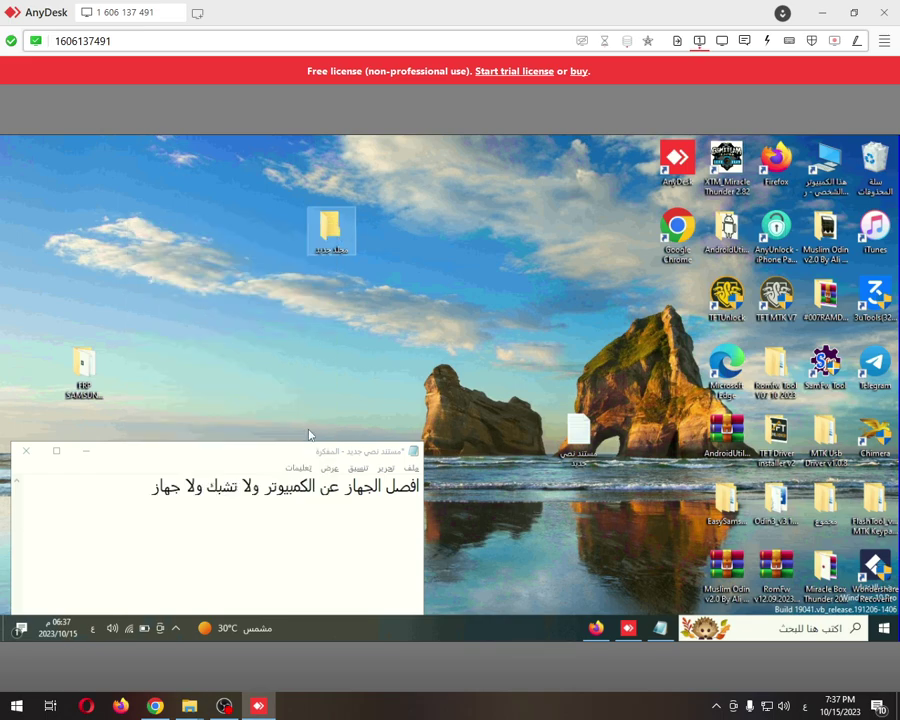
double_click(334, 236)
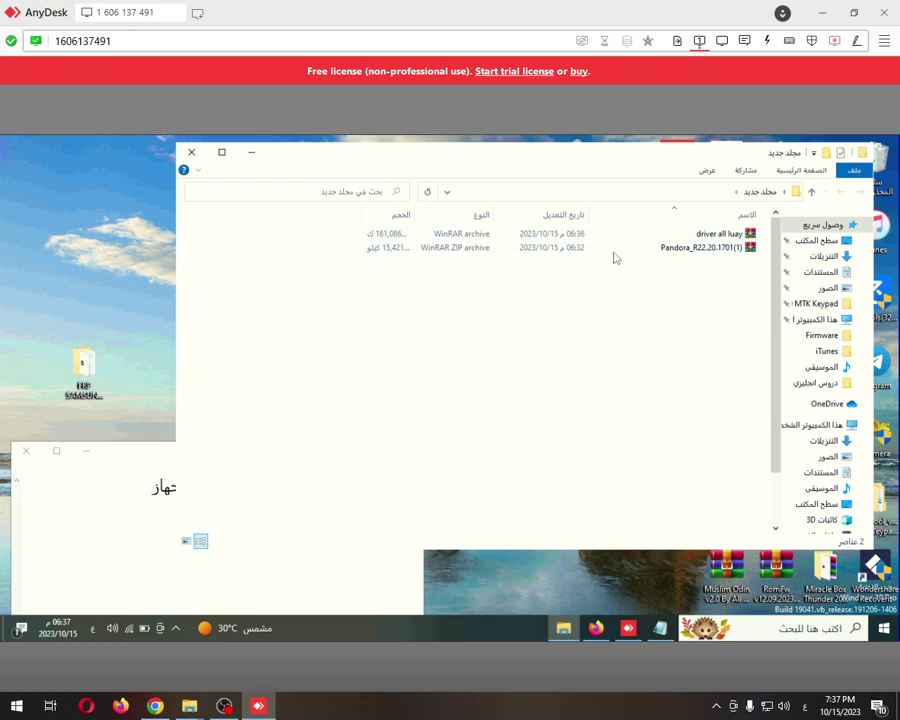
Extract driver all luay.rar to a 'driver all luay' folder, entering the archive password
click(703, 236)
right_click(702, 237)
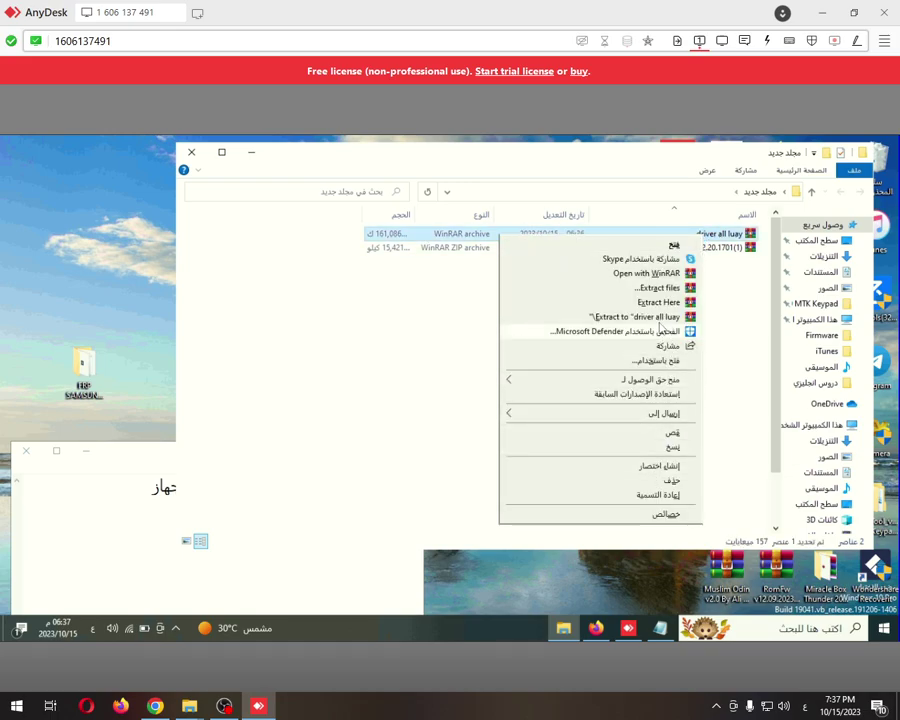
click(655, 318)
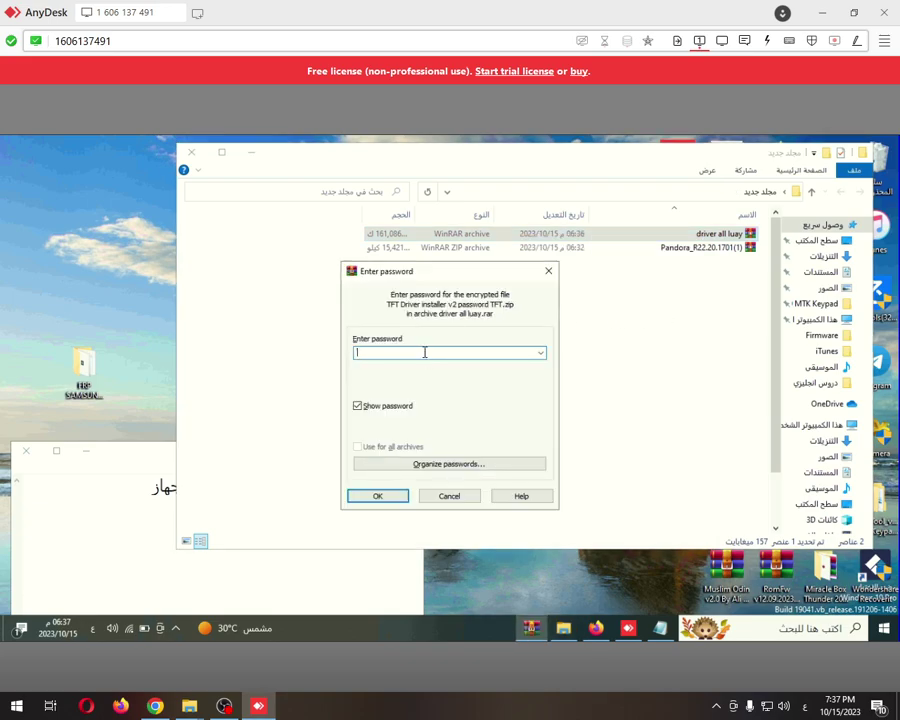
key(alt+shift)
key(BackSpace)
click(401, 495)
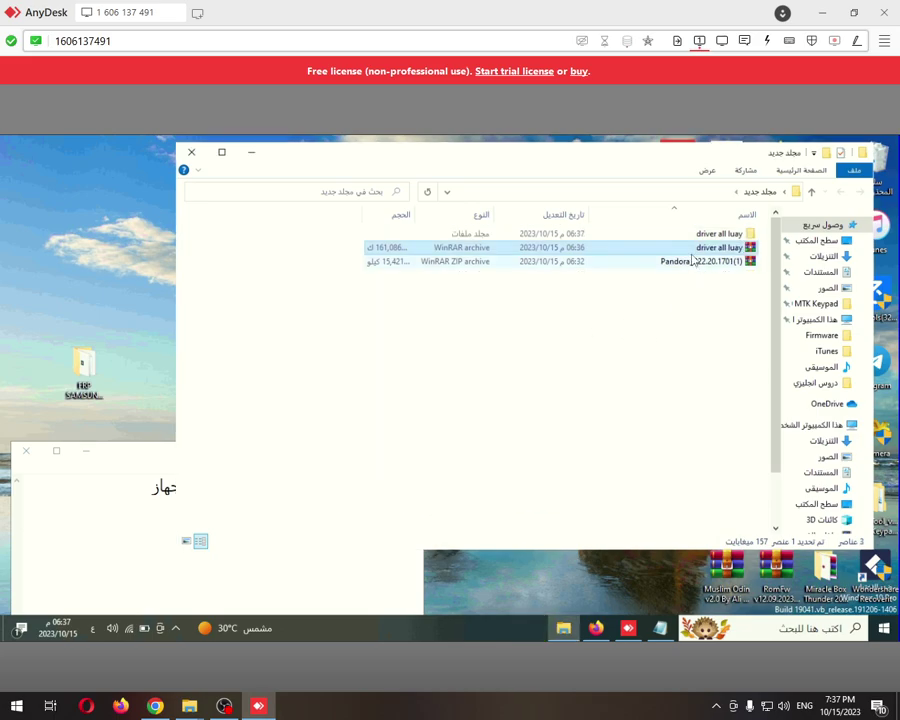
Extract the Pandora zip into its own folder and open the driver all luay folder
click(695, 261)
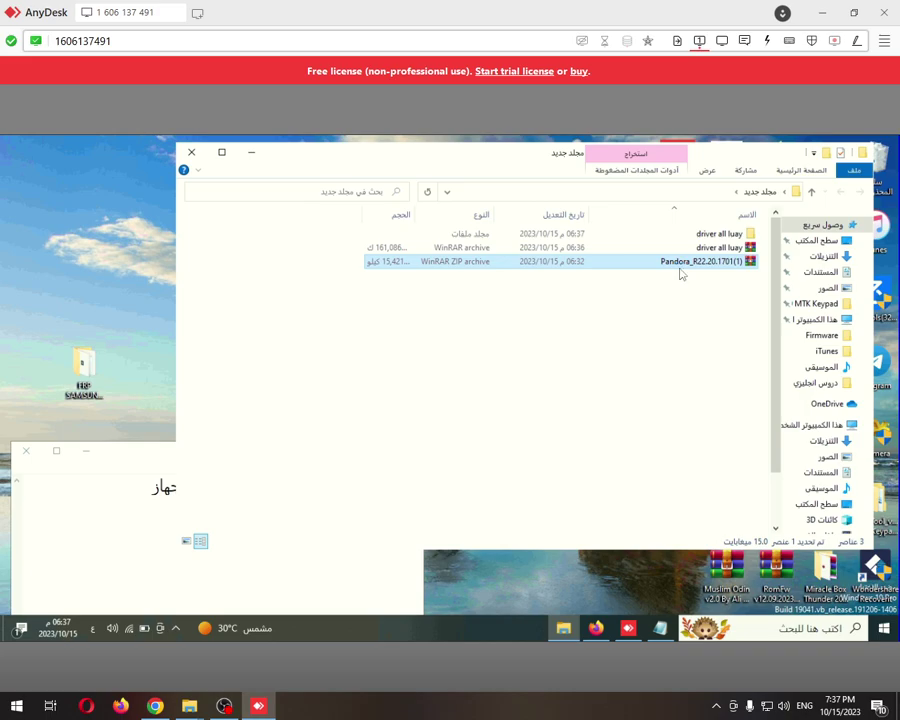
right_click(685, 272)
click(698, 347)
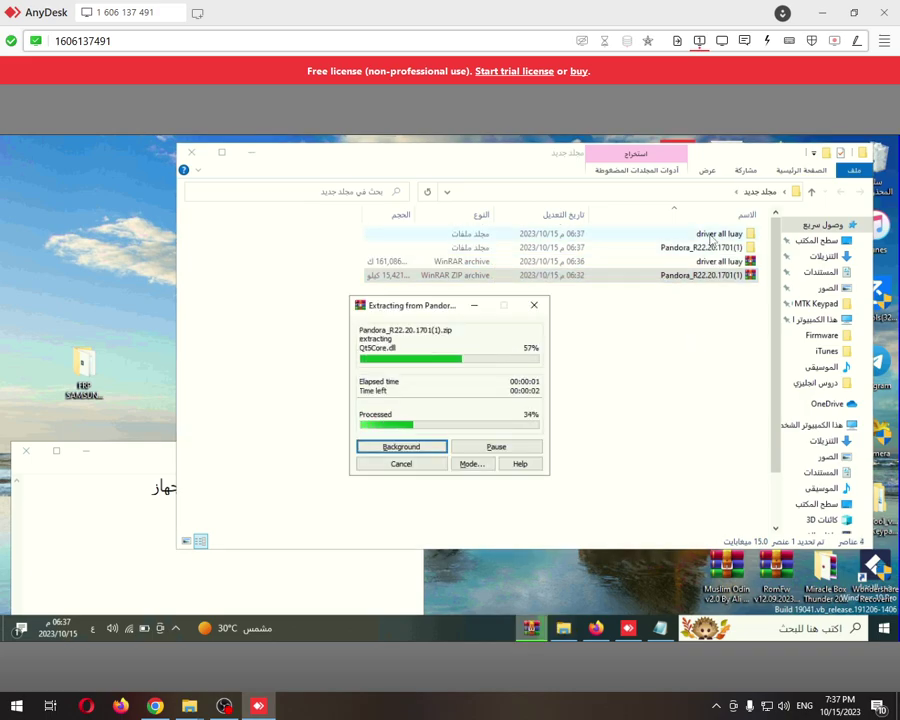
double_click(710, 237)
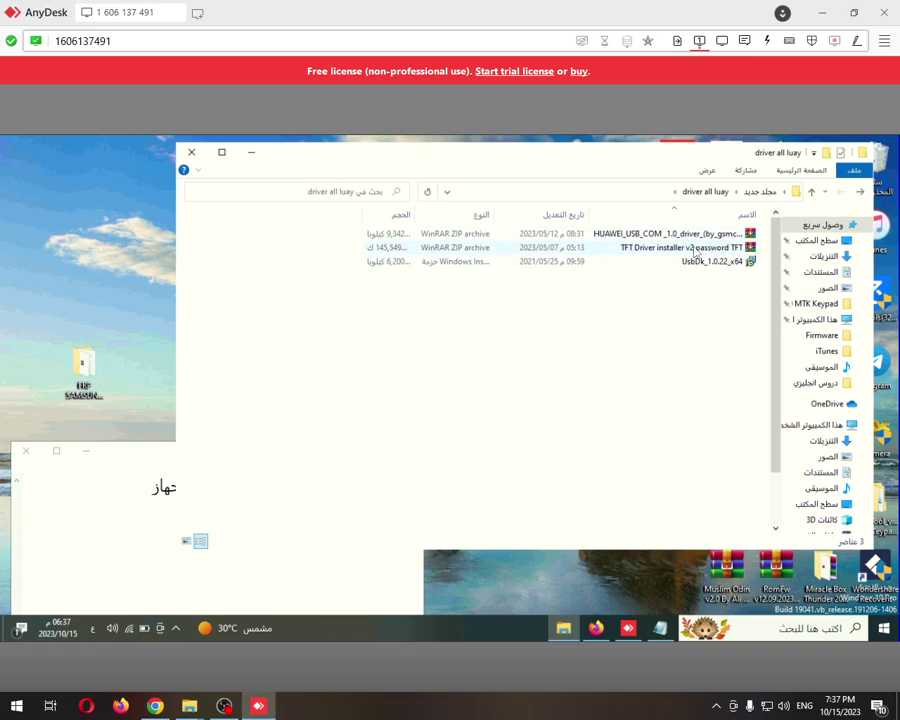
Extract the TFT Driver installer v2 archive into its own folder, entering its password
click(694, 250)
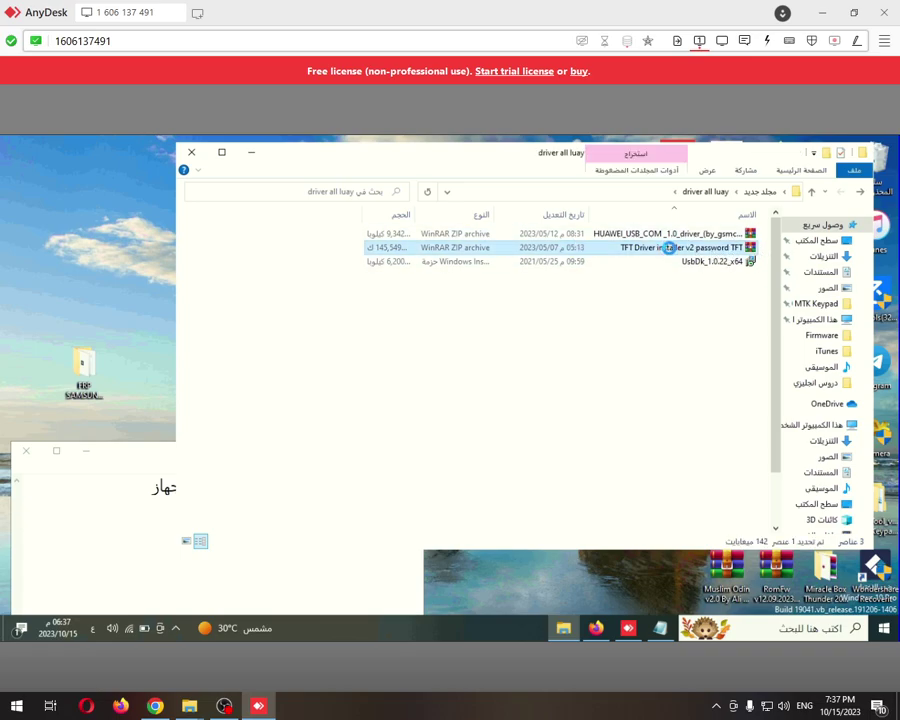
double_click(665, 249)
right_click(670, 258)
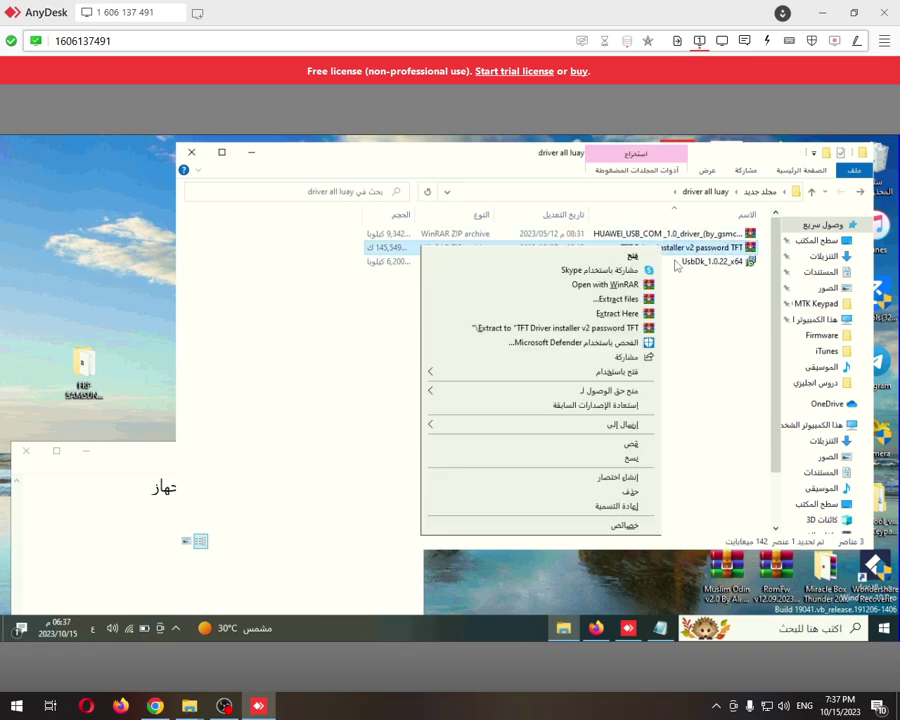
click(613, 330)
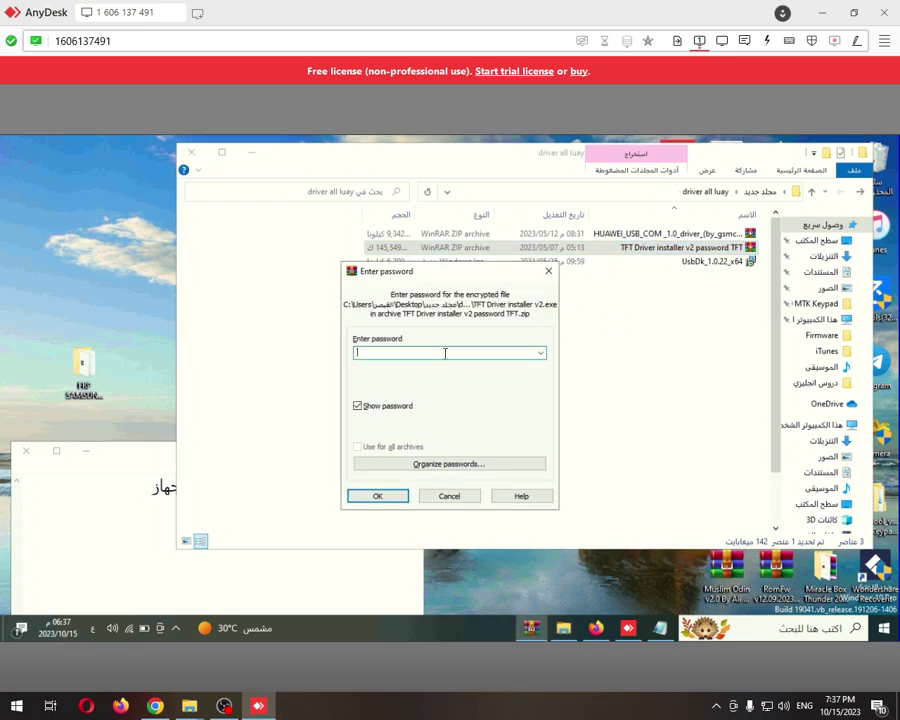
click(380, 498)
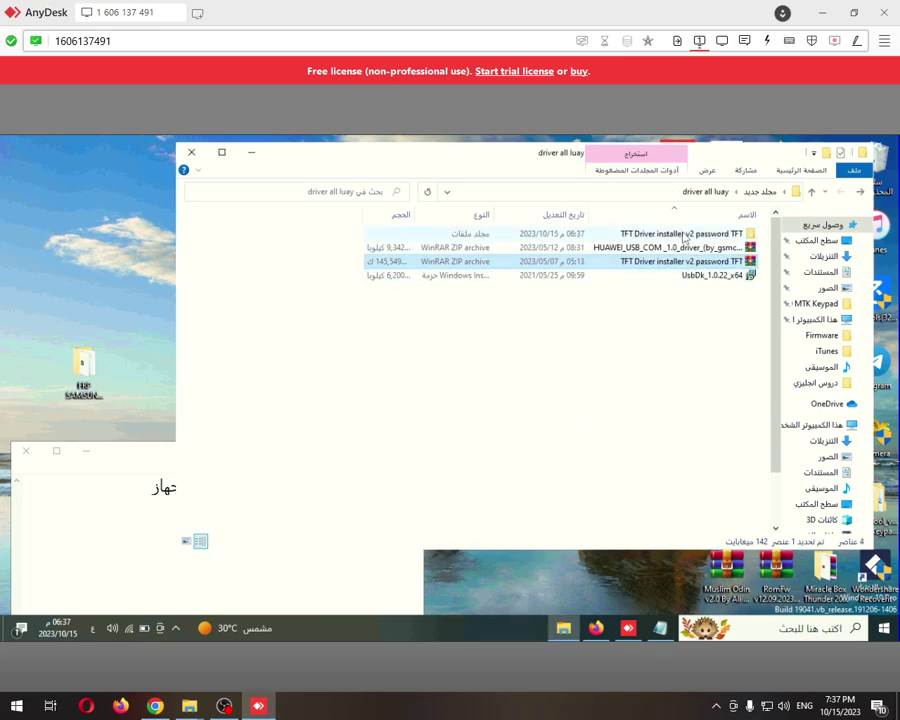
Launch TFT Driver installer v2 from its folder and approve the administrator prompt
double_click(683, 234)
double_click(683, 234)
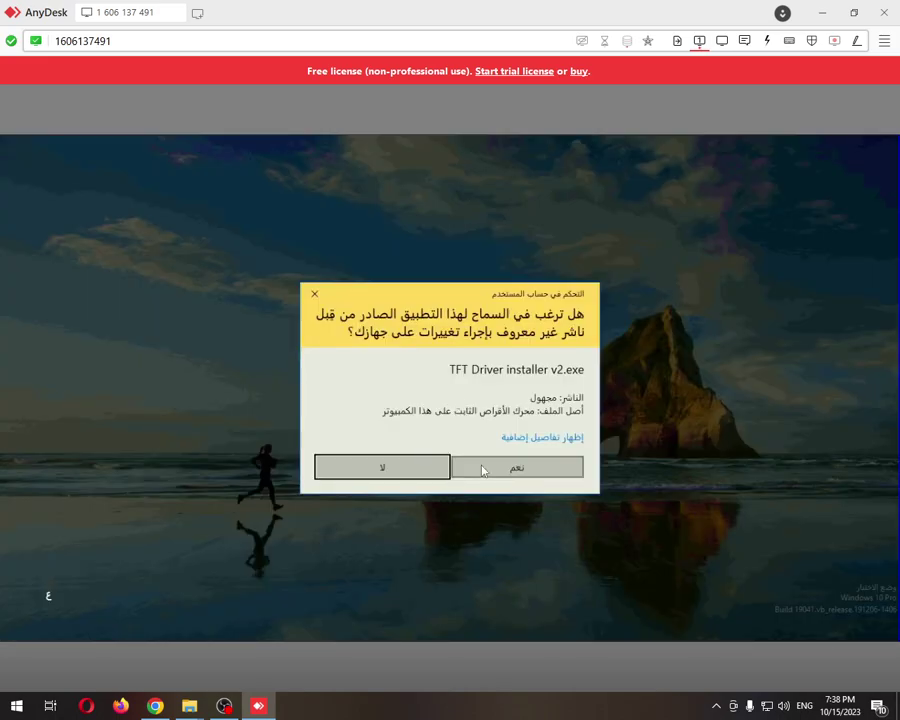
click(481, 470)
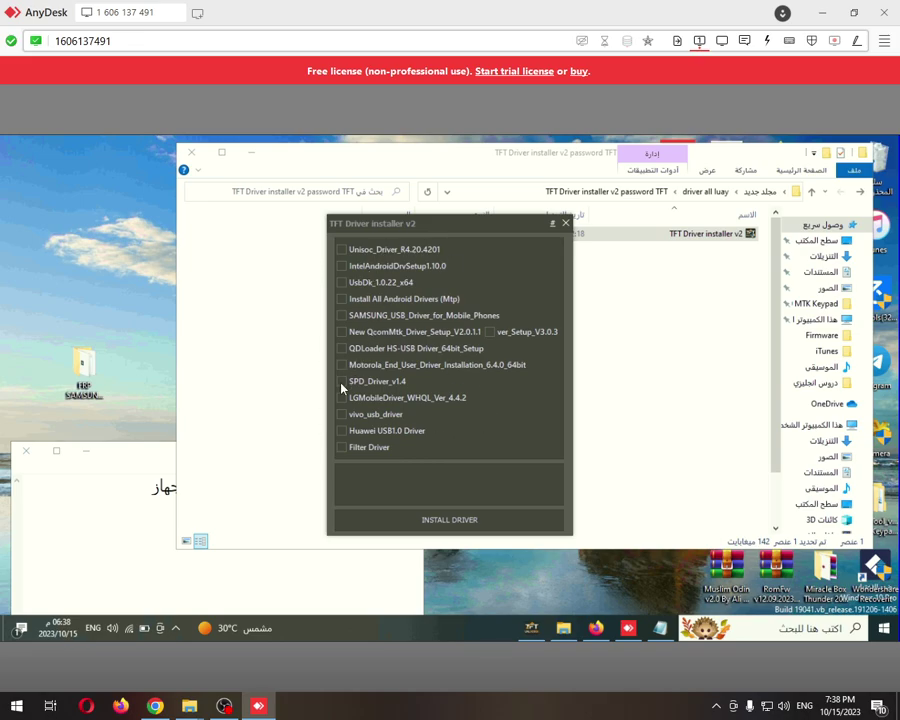
Install SPD_Driver_v1.4 through its wizard and close the TFT driver installer
click(341, 383)
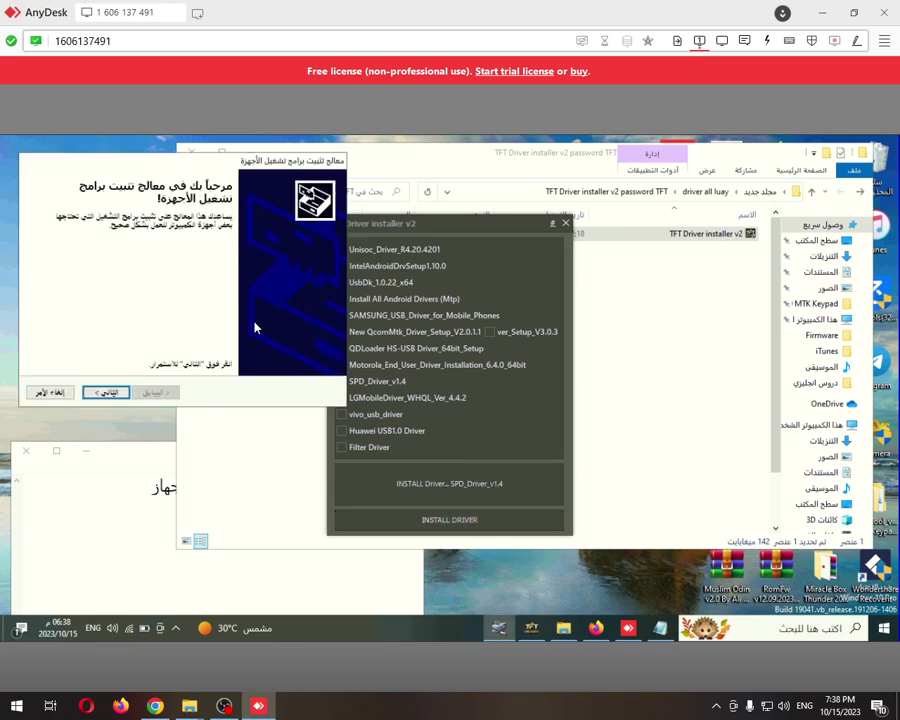
click(104, 392)
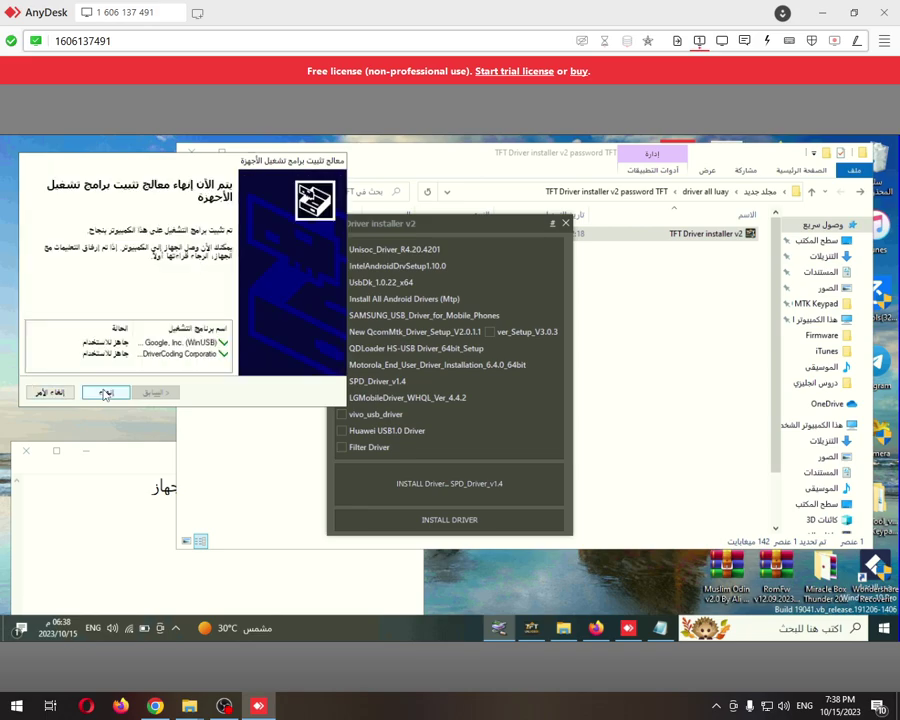
click(104, 392)
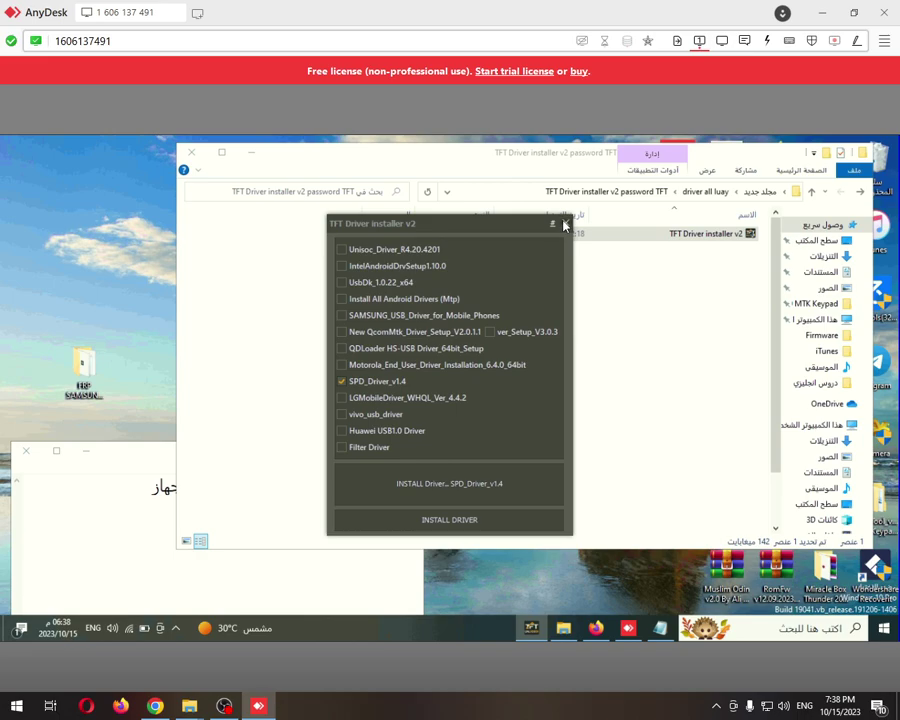
click(565, 225)
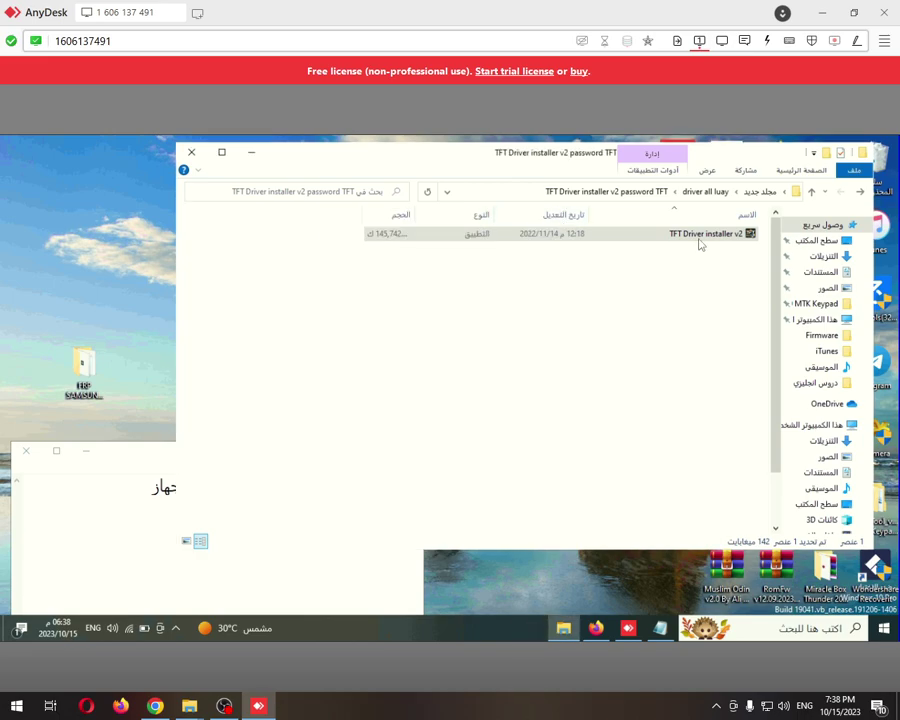
Navigate into (1)Pandora_R22.20.1701\Pandora_R22.20.1701 and launch Pandora.exe
click(855, 193)
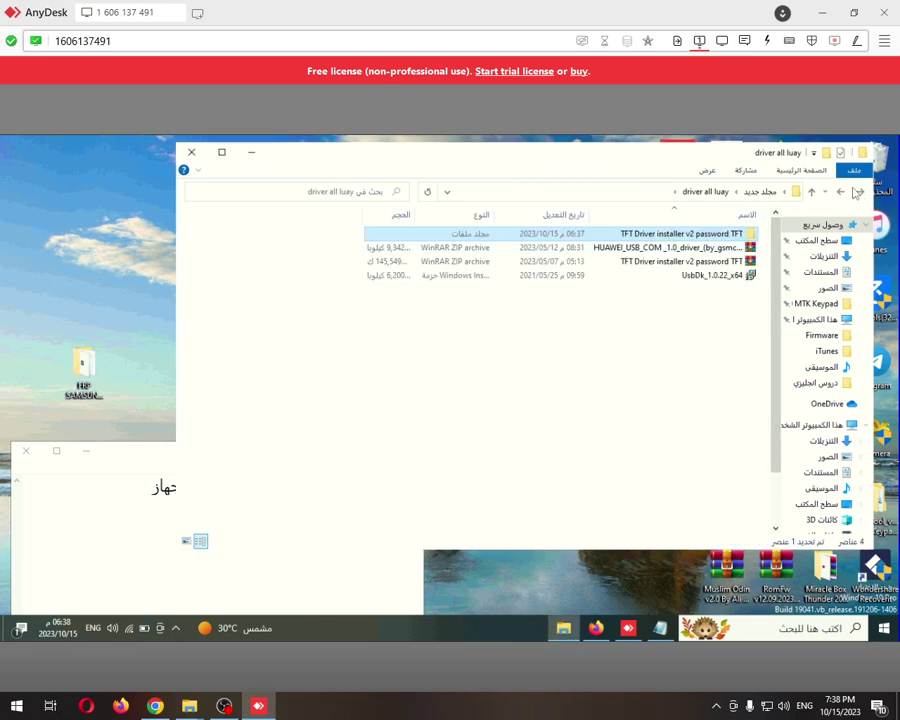
click(855, 193)
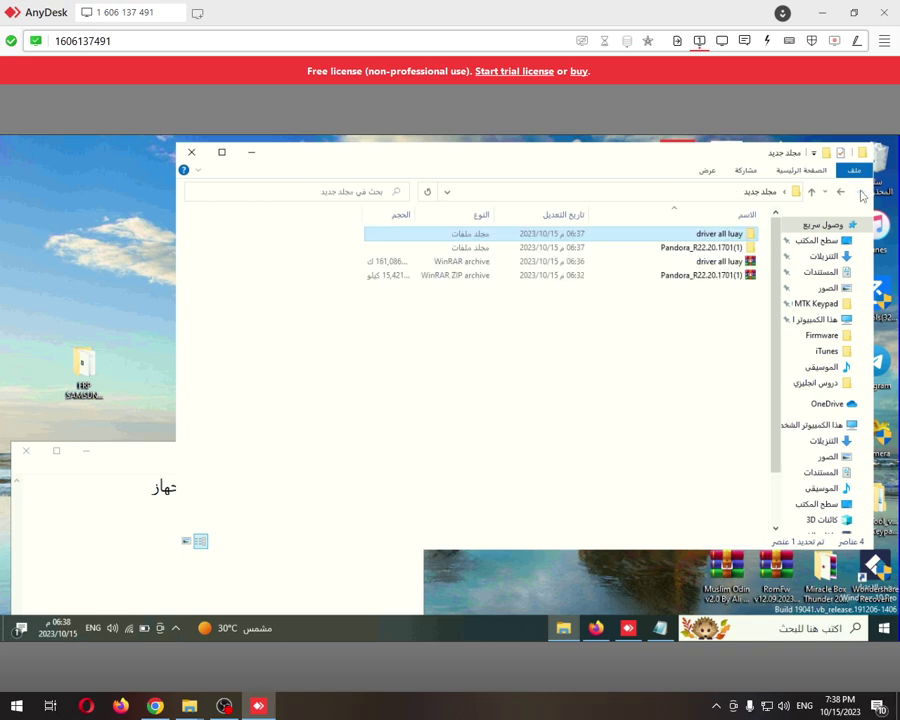
double_click(686, 250)
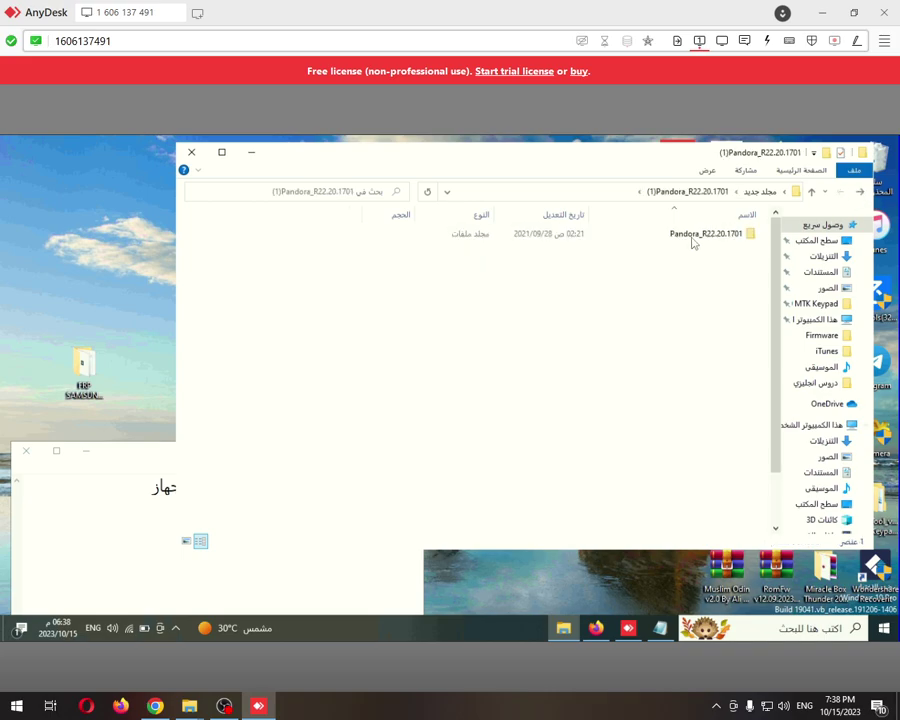
double_click(693, 236)
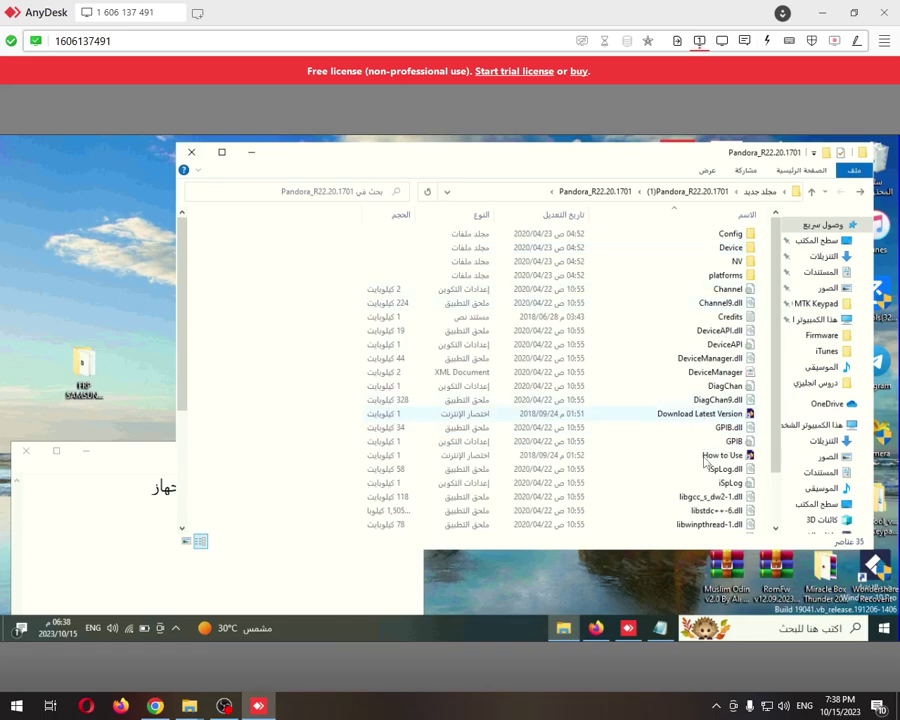
scroll(692, 445, down, 4)
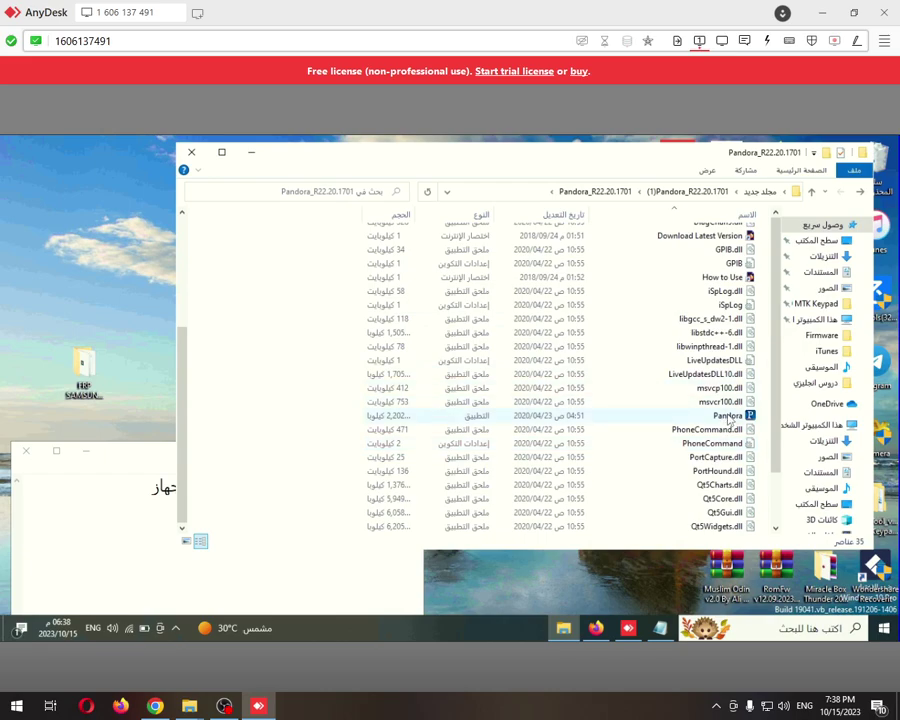
double_click(728, 416)
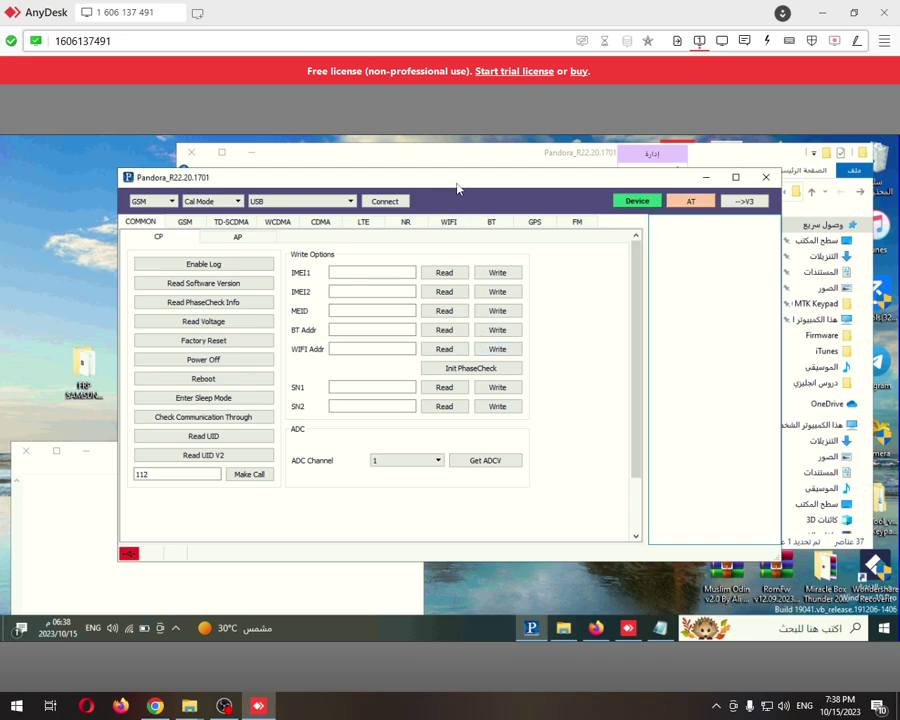
Start Pandora's Connect, then add the Notepad line 'اطفى الجهاز ثم اشبكوا'
drag(462, 179, 482, 160)
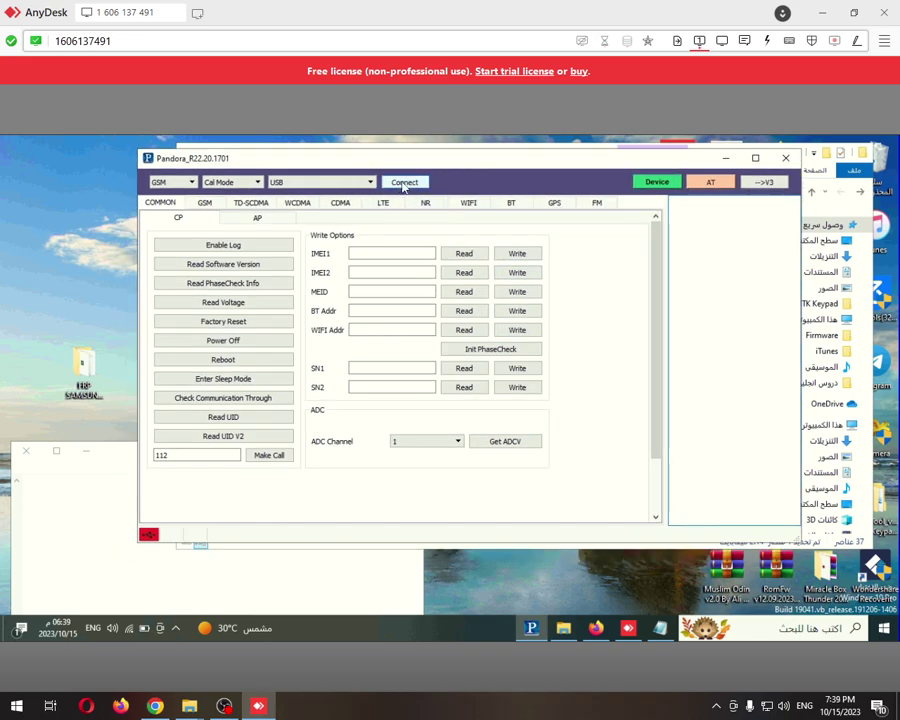
click(403, 183)
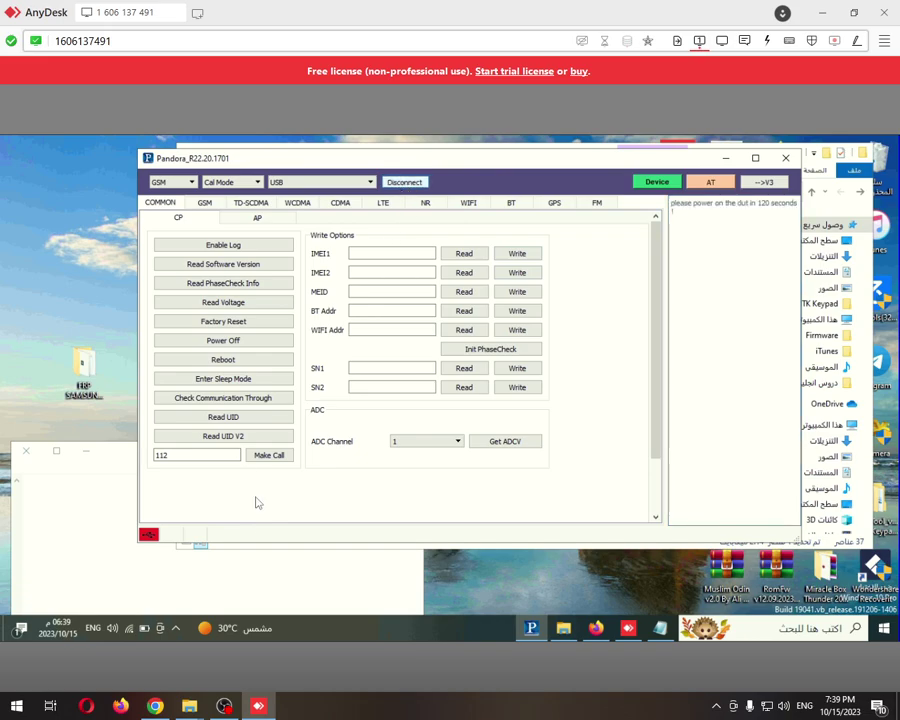
click(246, 569)
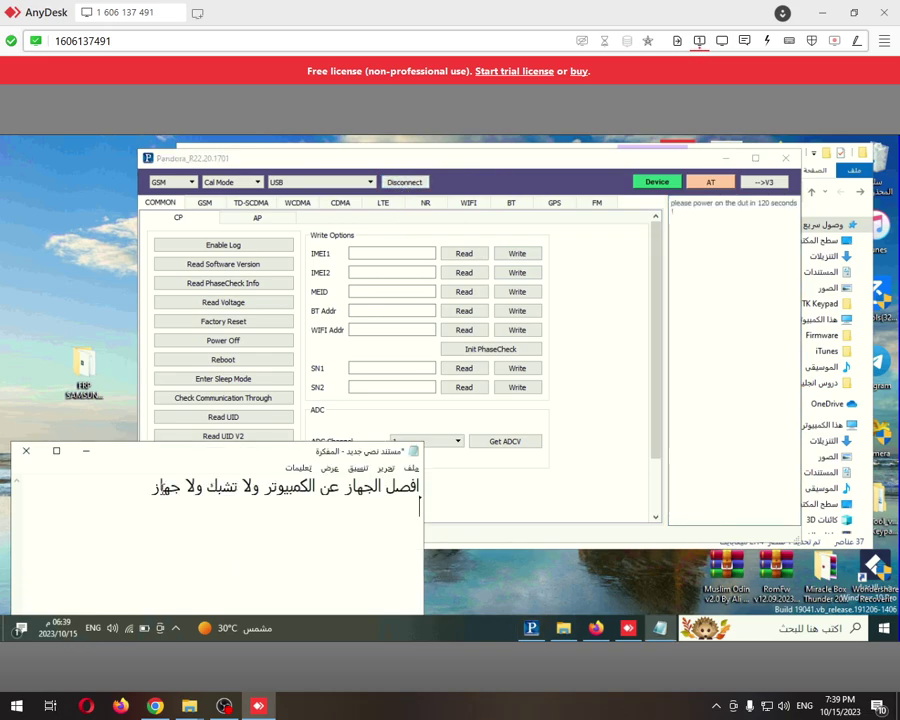
key(Return)
text('td)
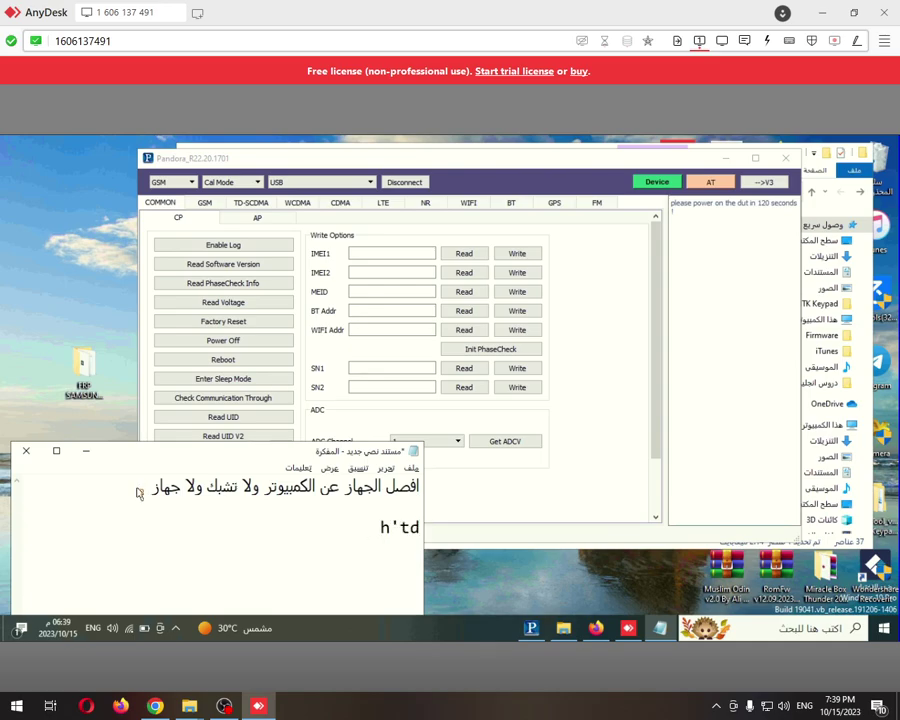
key(BackSpace)
key(BackSpace)
key(BackSpace)
key(BackSpace)
text(اطفى)
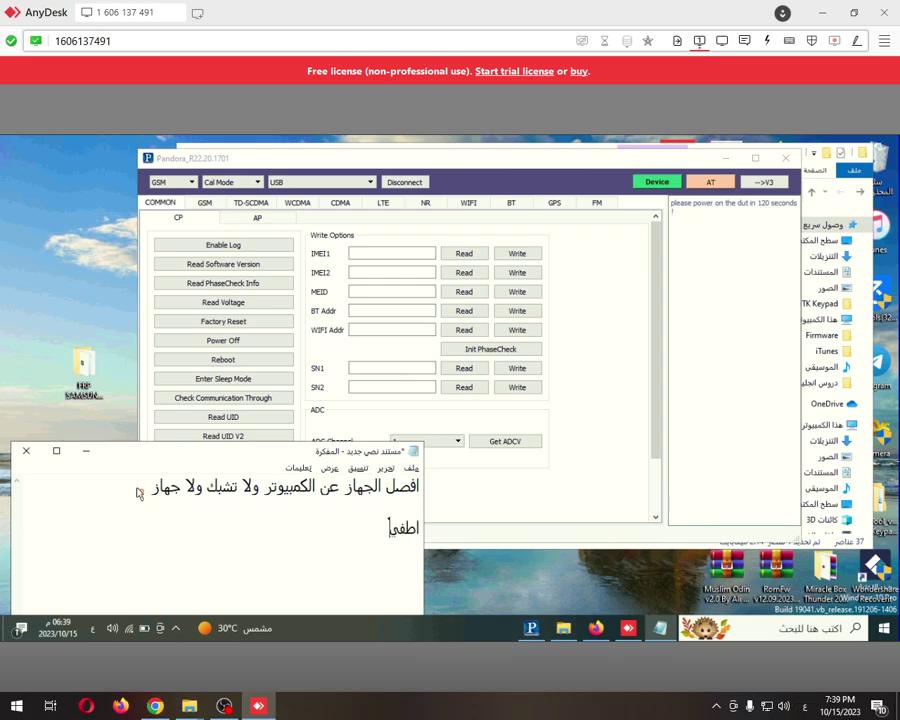
text( الجهاز ثم اشبكوا)
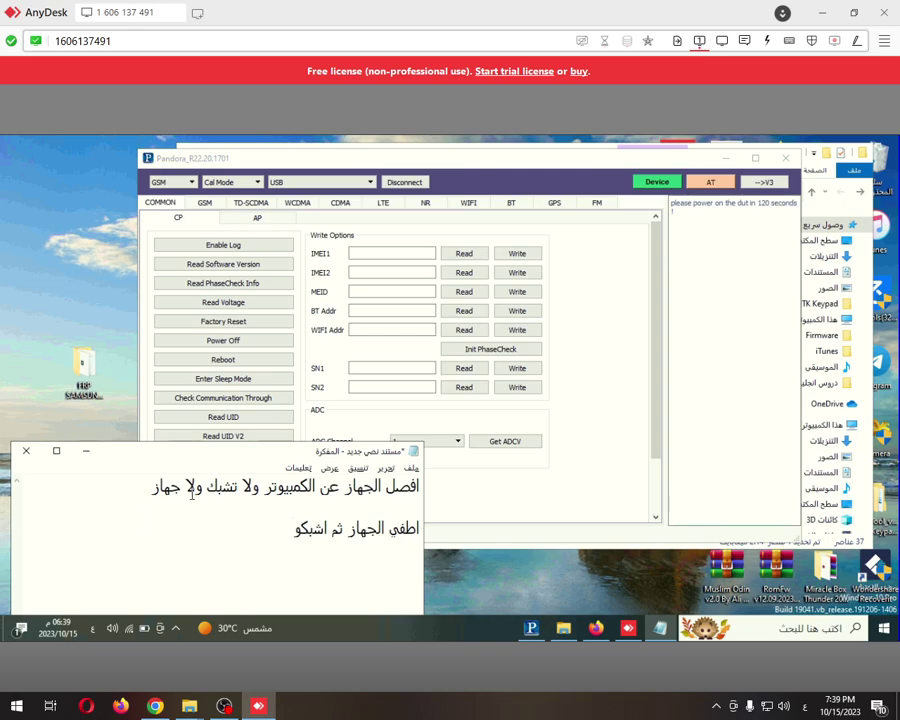
click(494, 517)
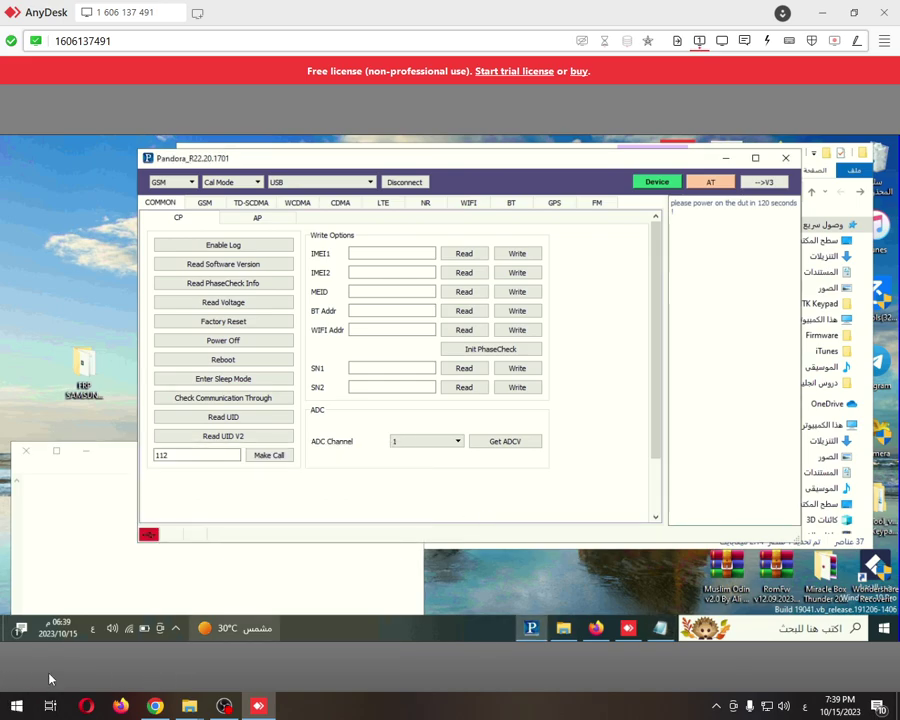
Return to Pandora until its log shows Port17 plugged in and Entermode sucess
click(115, 585)
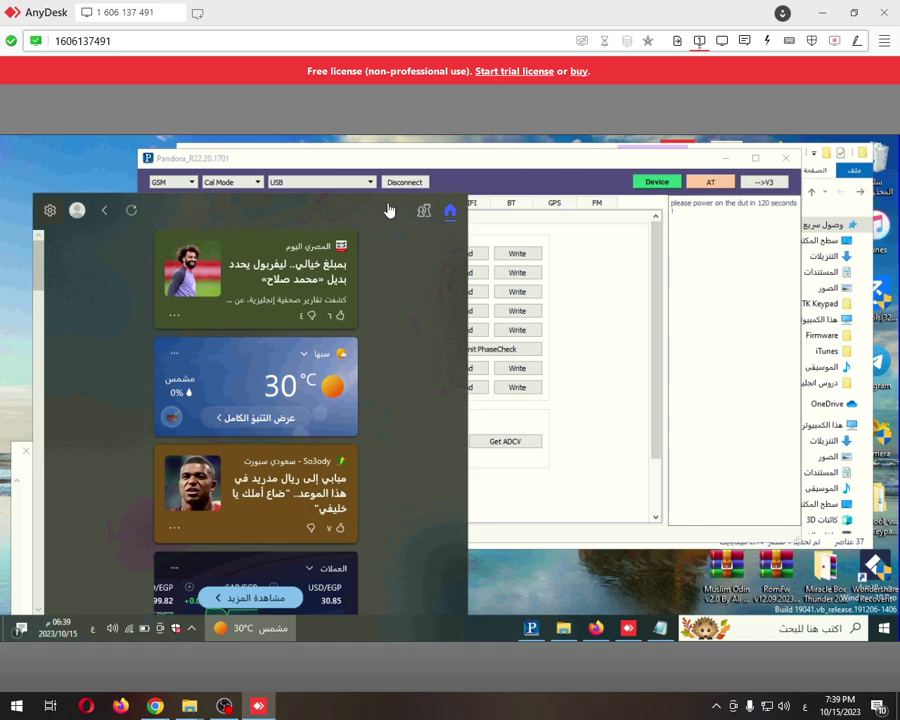
click(523, 249)
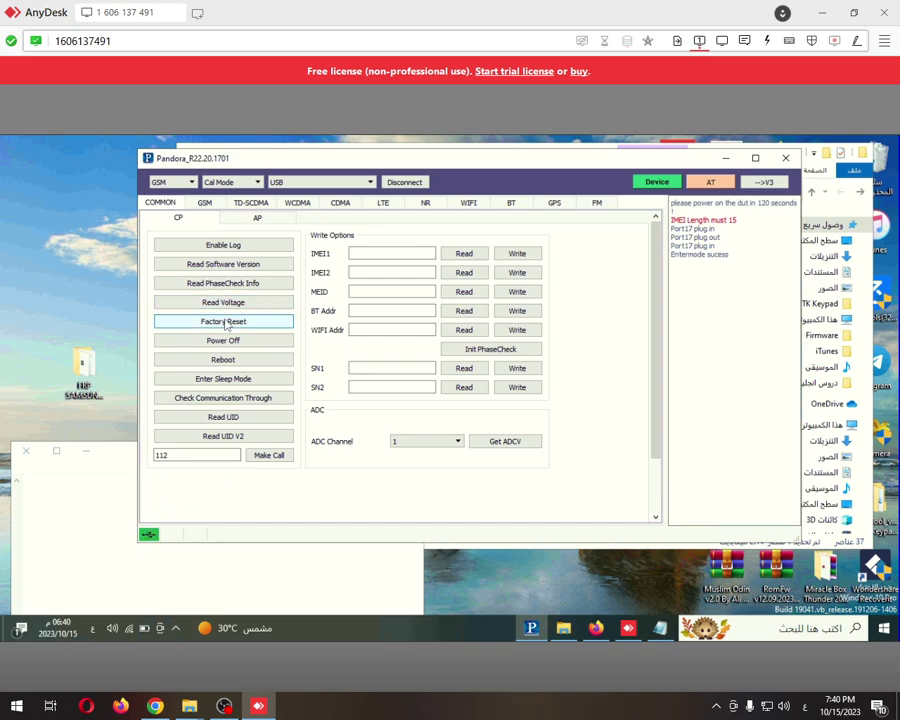
Run Factory Reset twice from Pandora's CP tab, then bring Notepad to the front
click(227, 322)
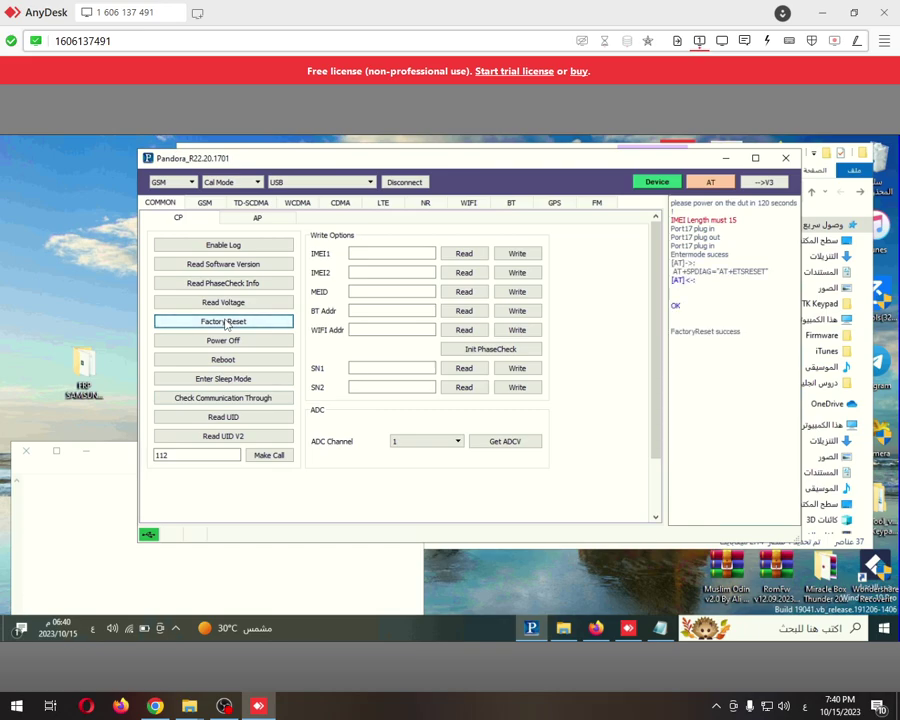
click(227, 322)
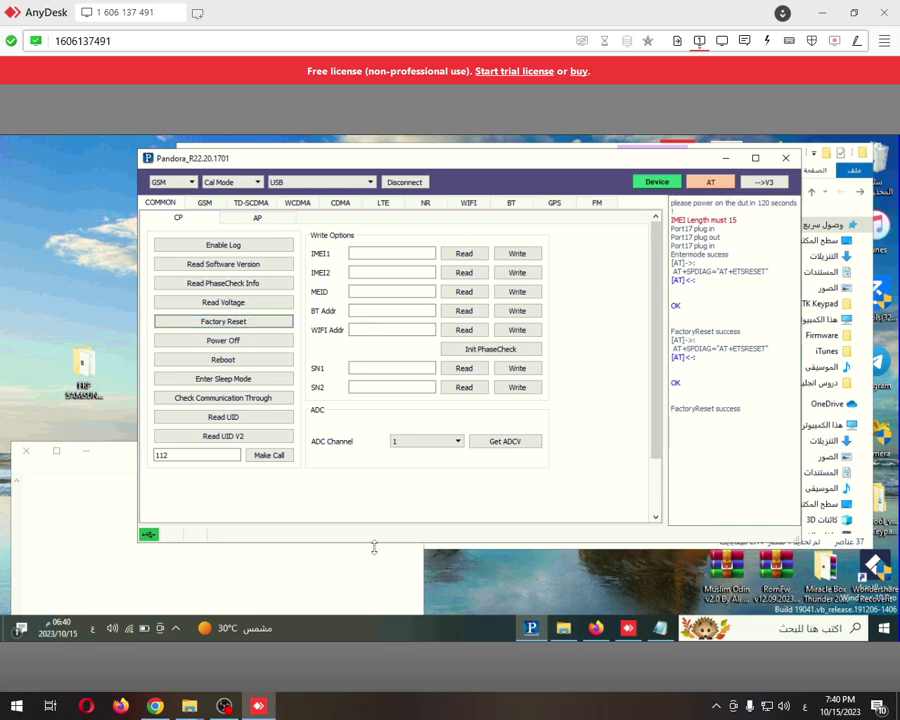
click(311, 566)
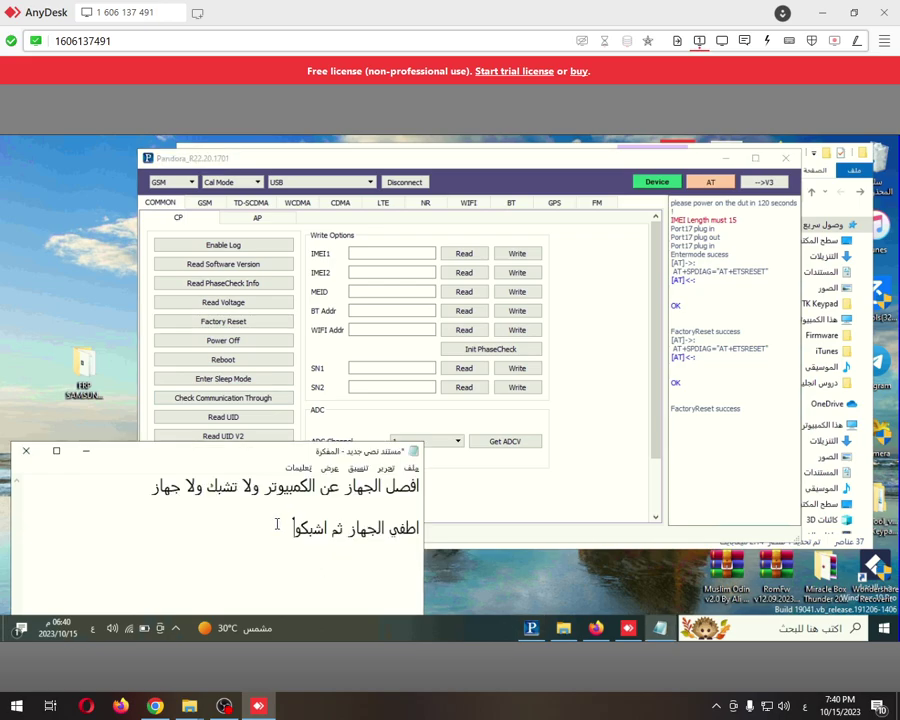
Add the lines 'شغلو وشوف فتح' and 'تم قتح' to the Notepad note on the remote PC
key(Return)
text(شغلو وشوف)
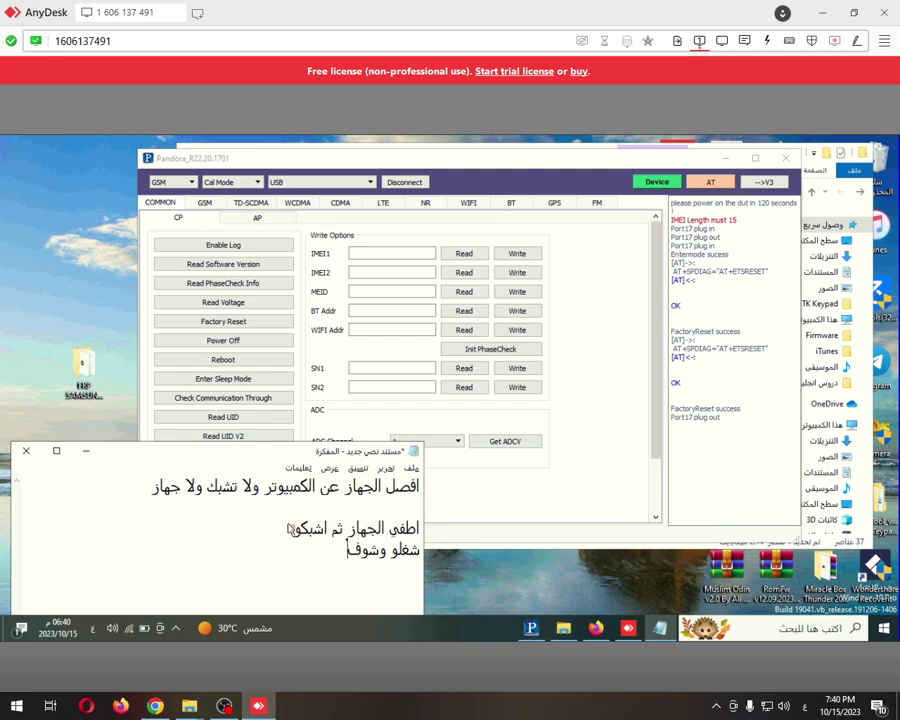
text( فتح)
key(Return)
text(تم)
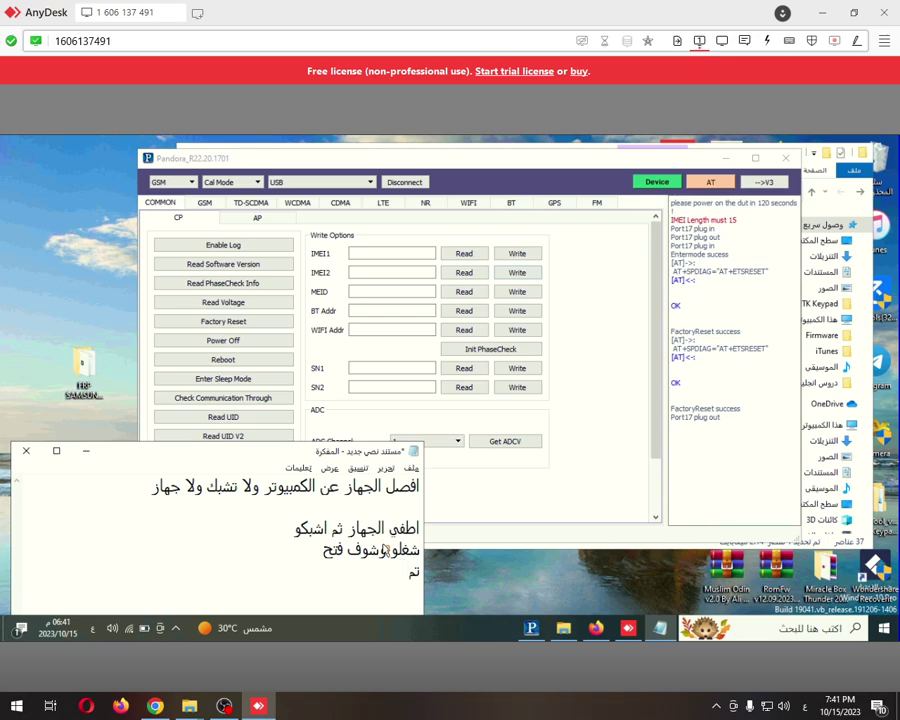
text( قتح)
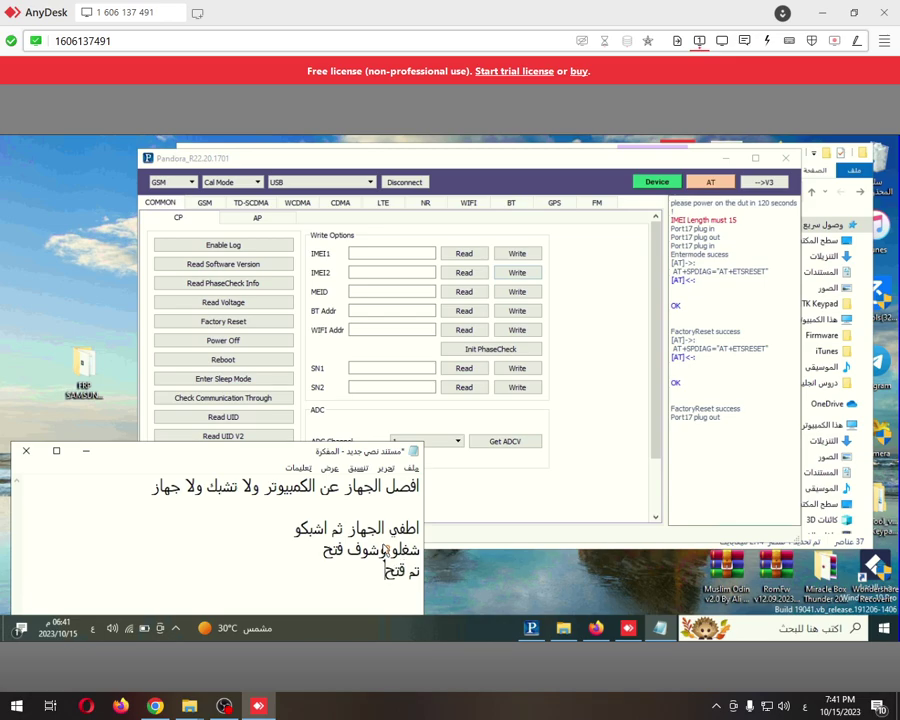